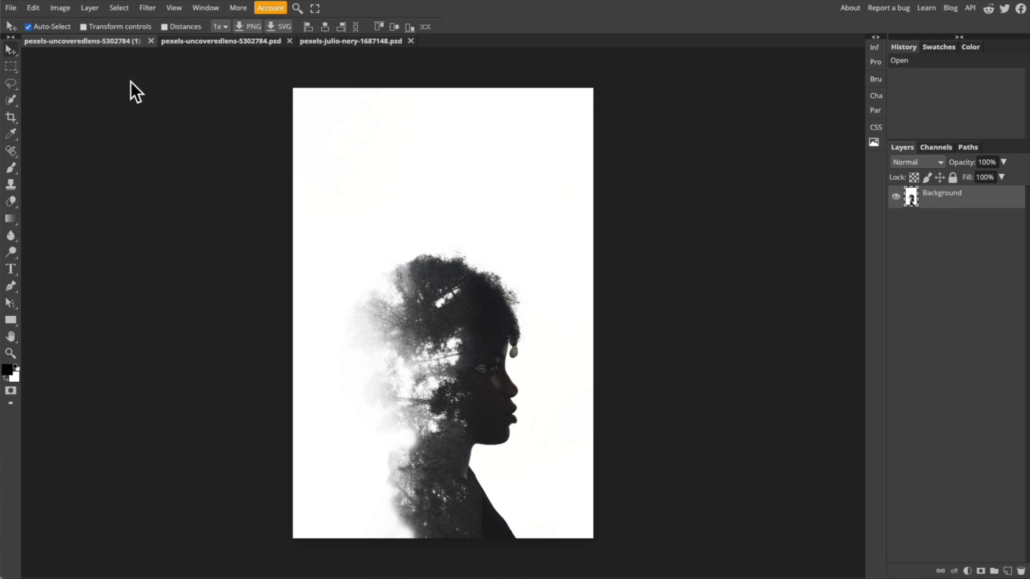
Preview the plain silhouette and foggy forest source documents
left_click(222, 41)
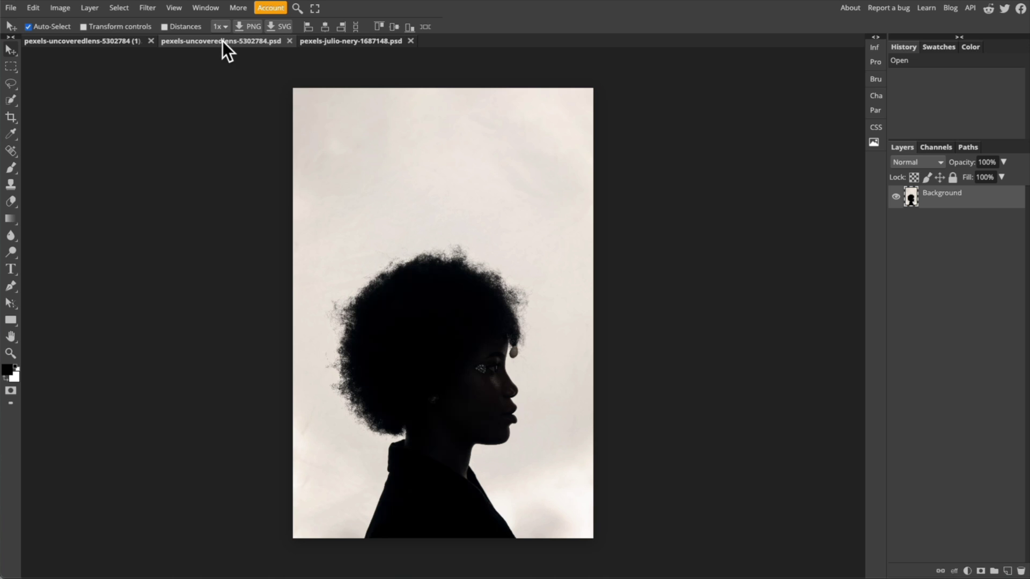
left_click(353, 43)
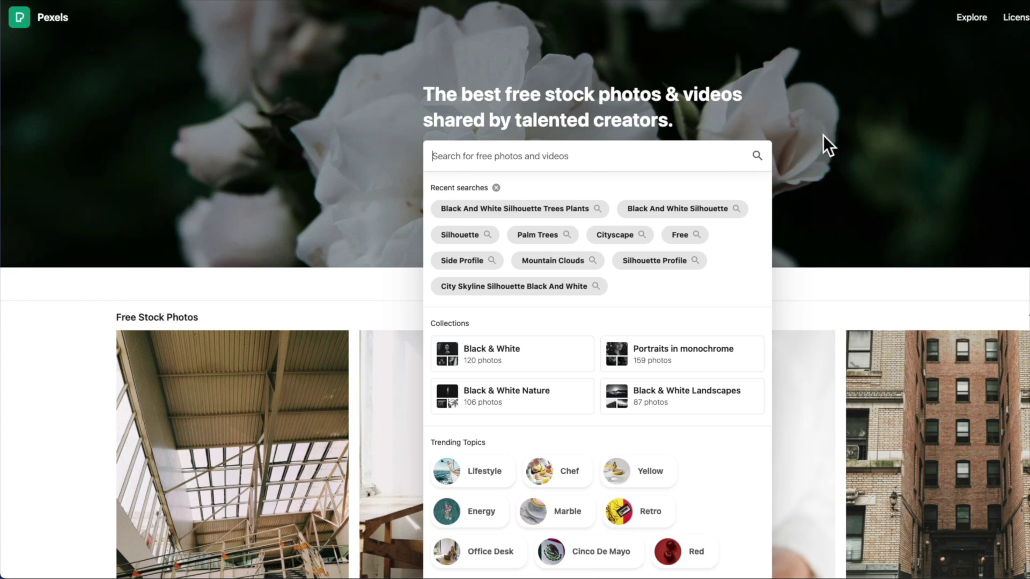
Look over the recent silhouette searches in the Pexels search box
left_click(887, 192)
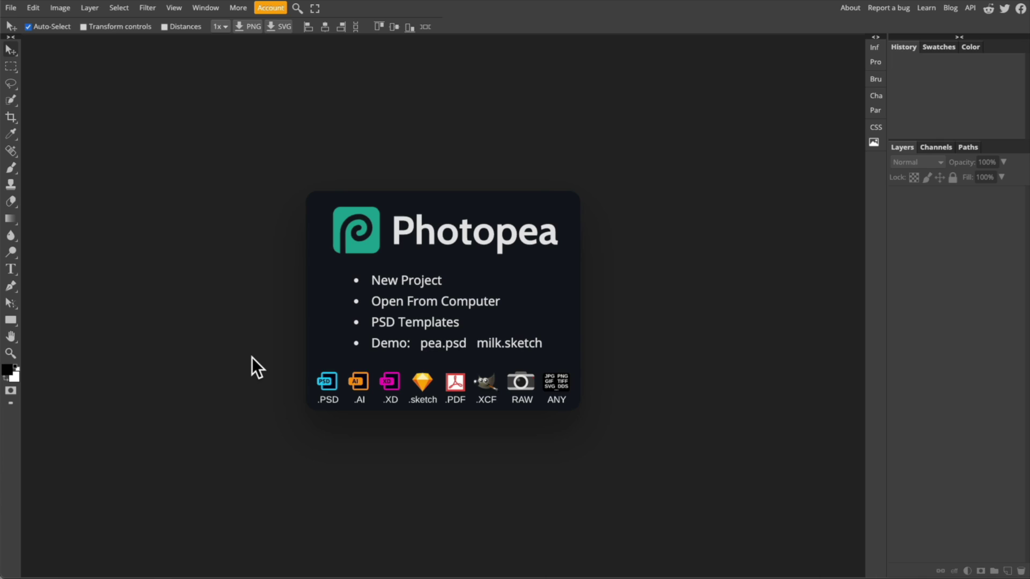
Open the silhouette photo pexels-uncoveredlens-5302784 from the Downloads folder
left_click(468, 304)
left_click(638, 276)
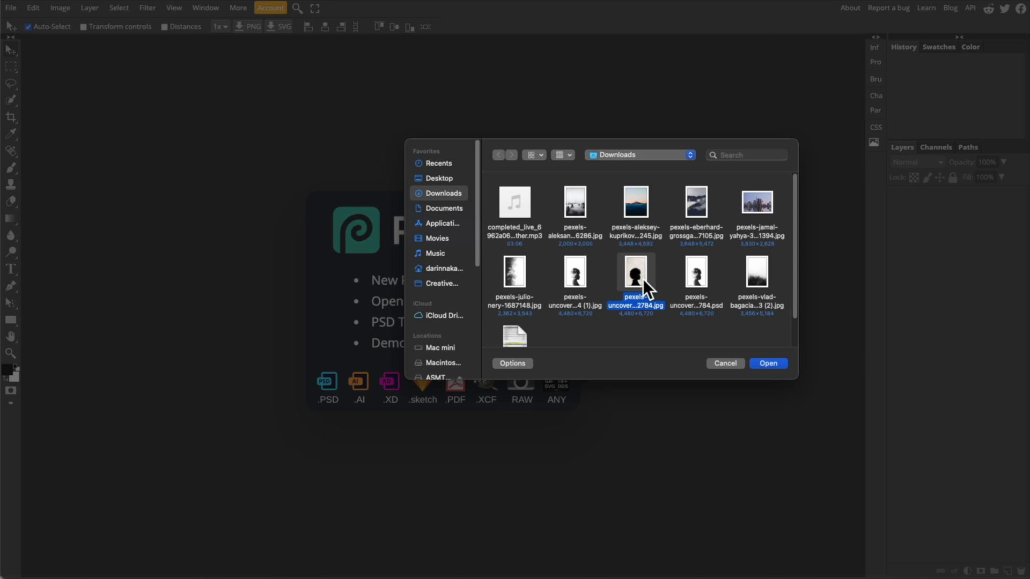
left_click(761, 365)
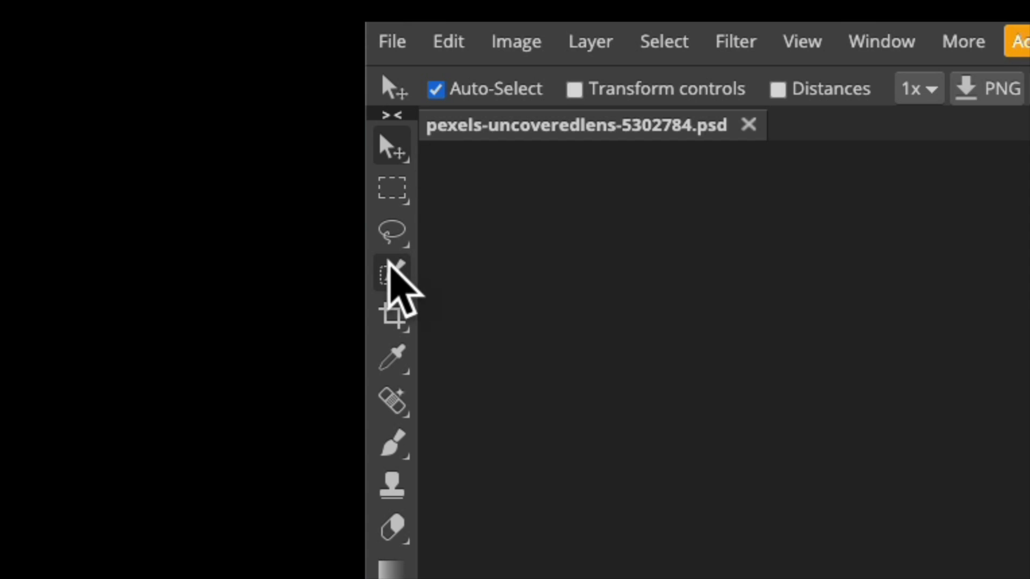
Switch from the selection tool group to the Quick Selection tool
right_click(388, 264)
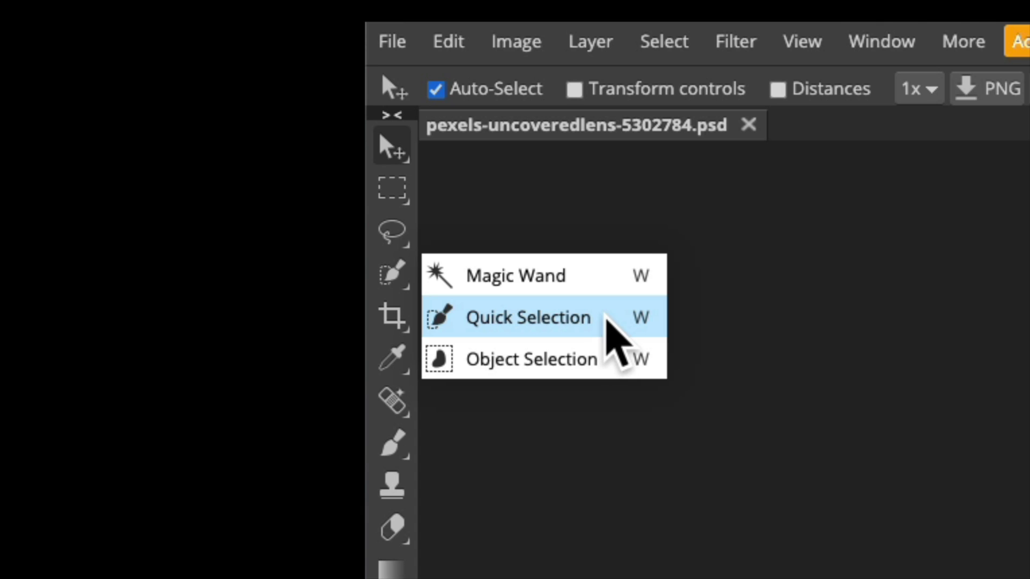
left_click(608, 320)
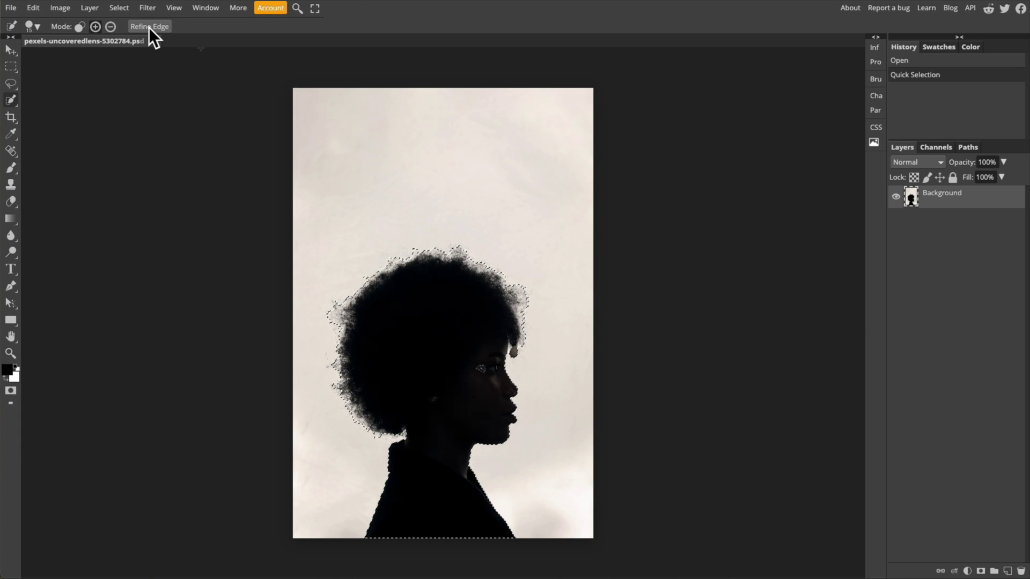
Refine the silhouette selection's hair edges and output it as a Raster Mask
left_click(149, 27)
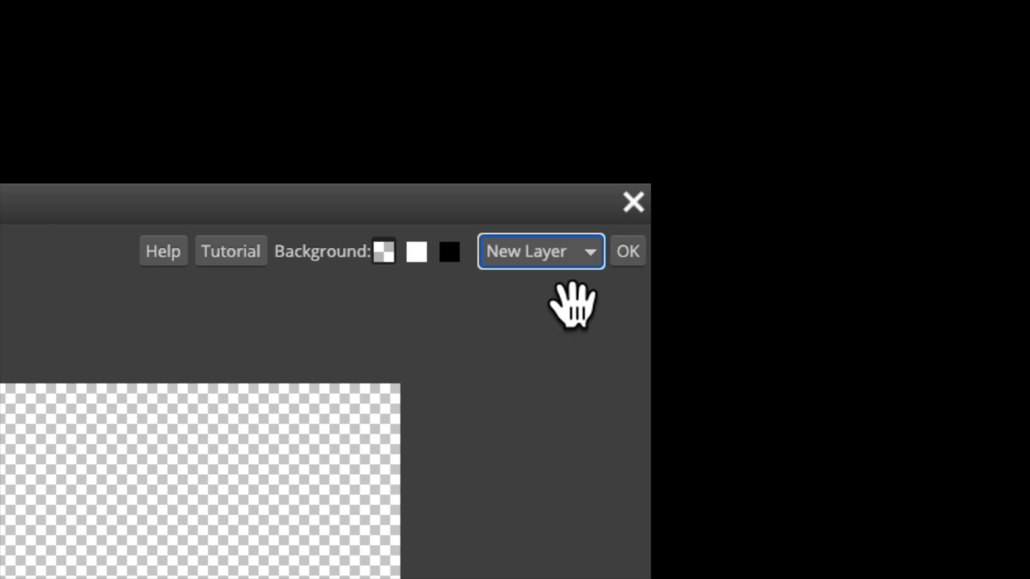
left_click(592, 257)
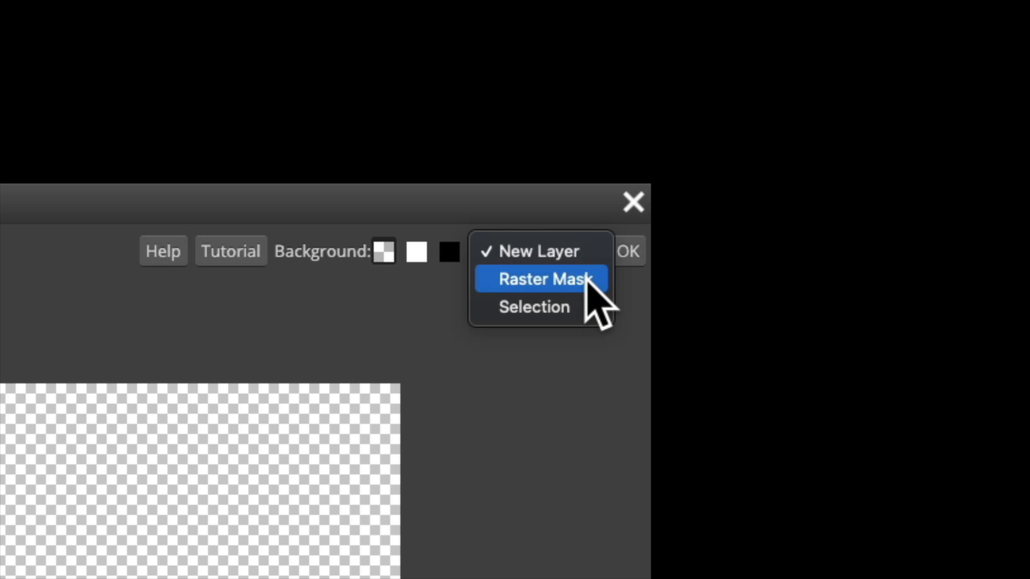
left_click(586, 277)
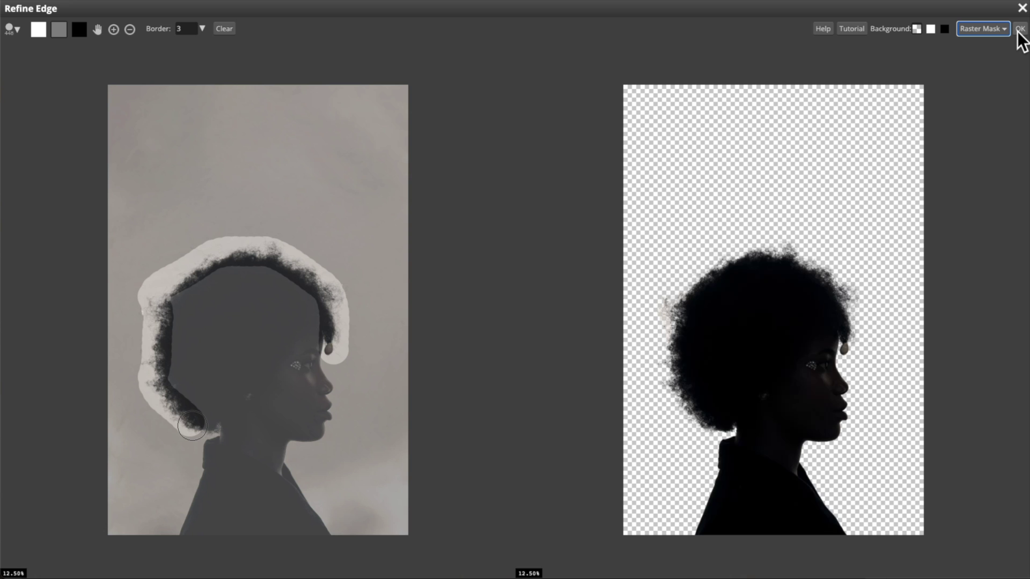
left_click(1019, 29)
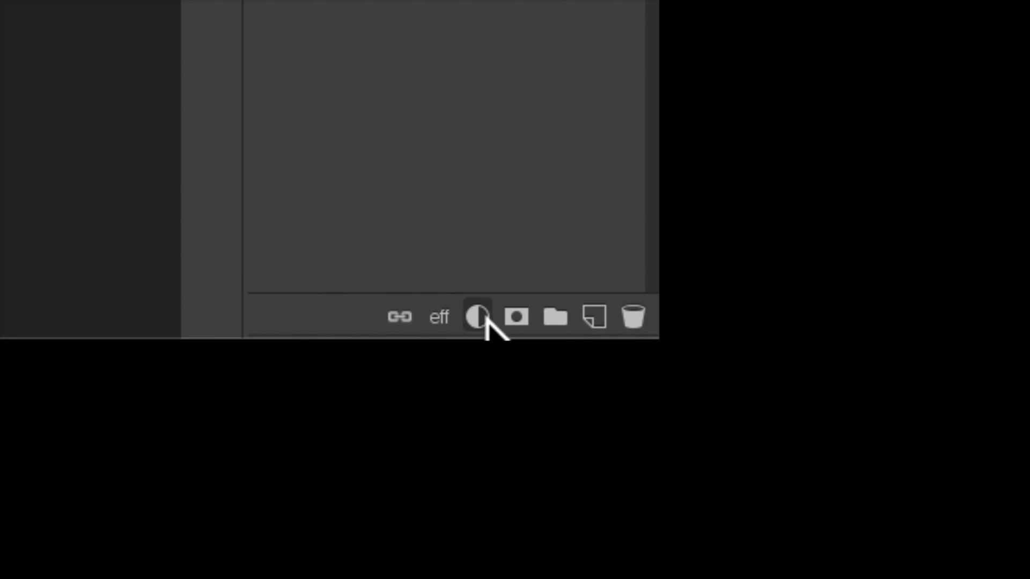
Add a Color Fill layer in pure white (ffffff)
left_click(477, 317)
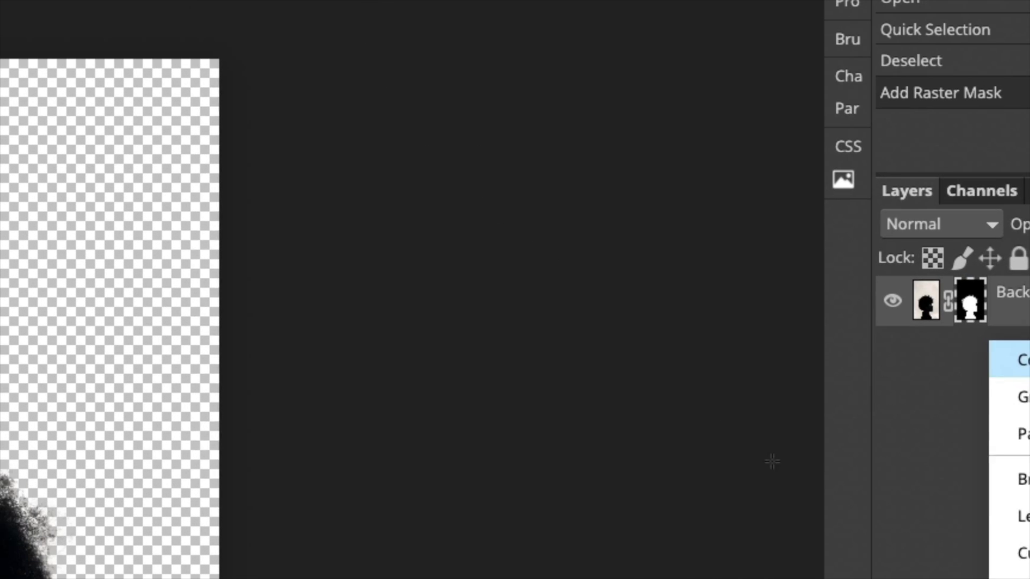
left_click(626, 68)
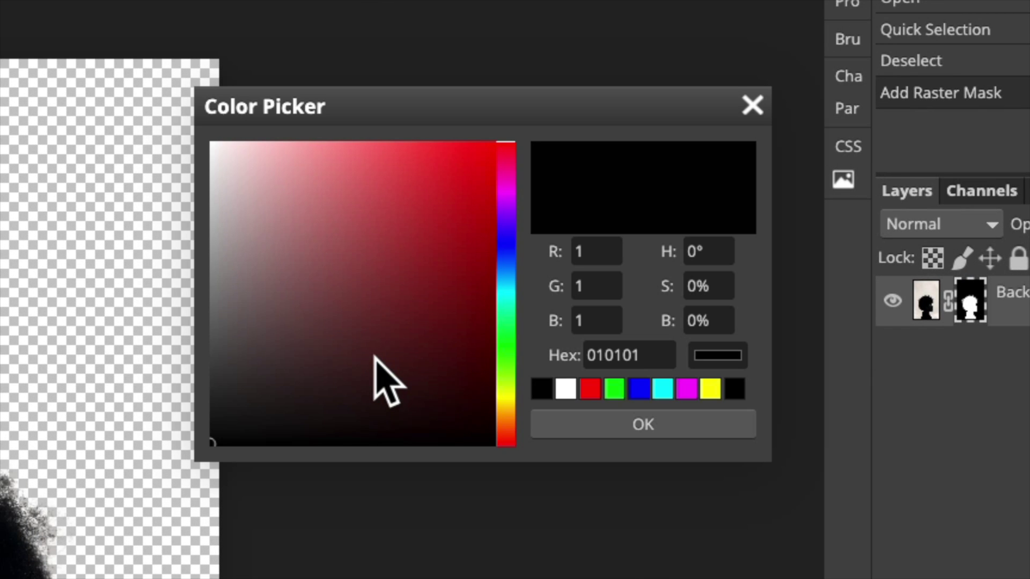
left_click(566, 390)
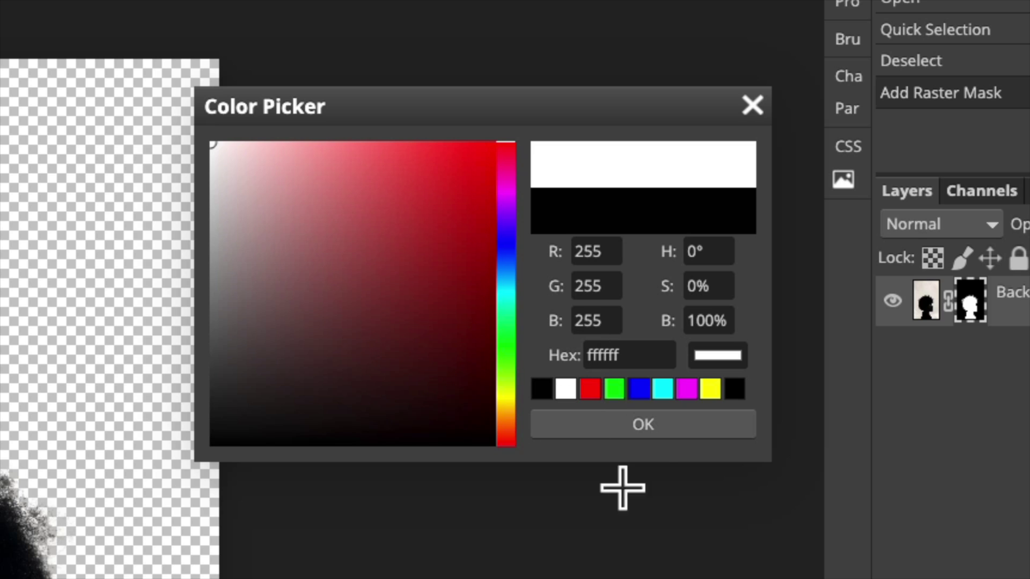
left_click(649, 424)
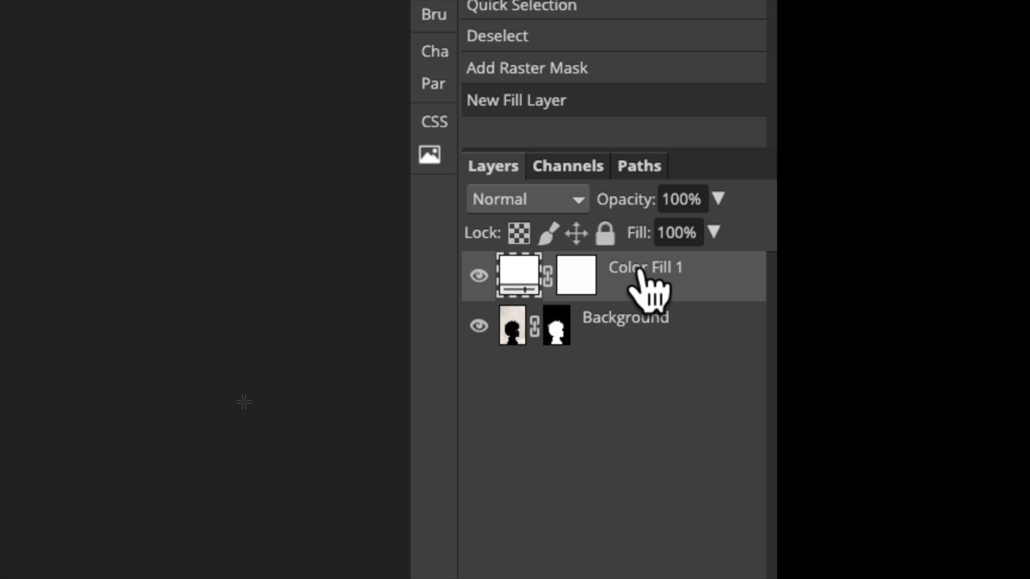
Move Color Fill 1 under the photo, naming it Background and the photo layer Model
left_click_drag(648, 276, 639, 368)
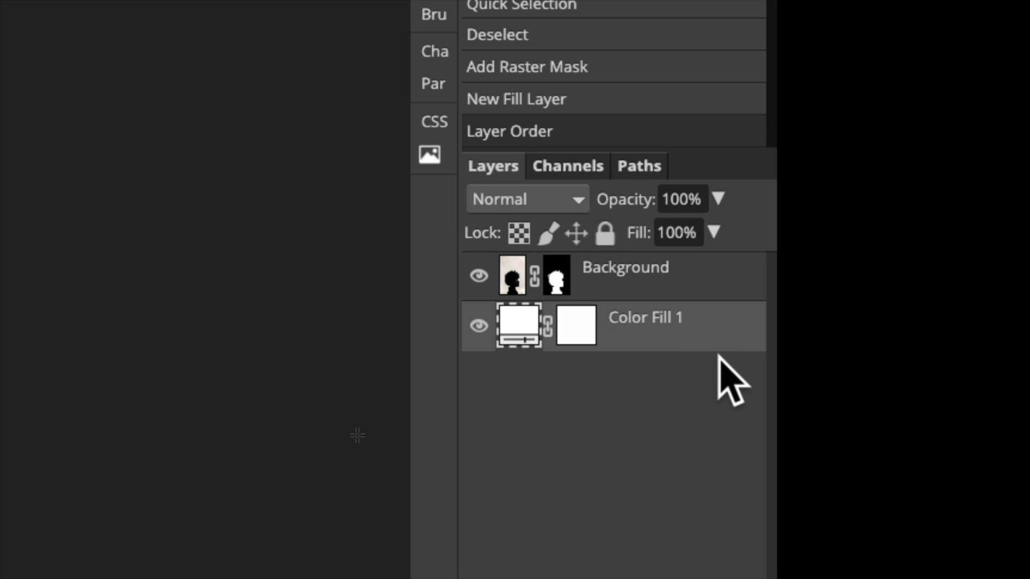
double_click(631, 320)
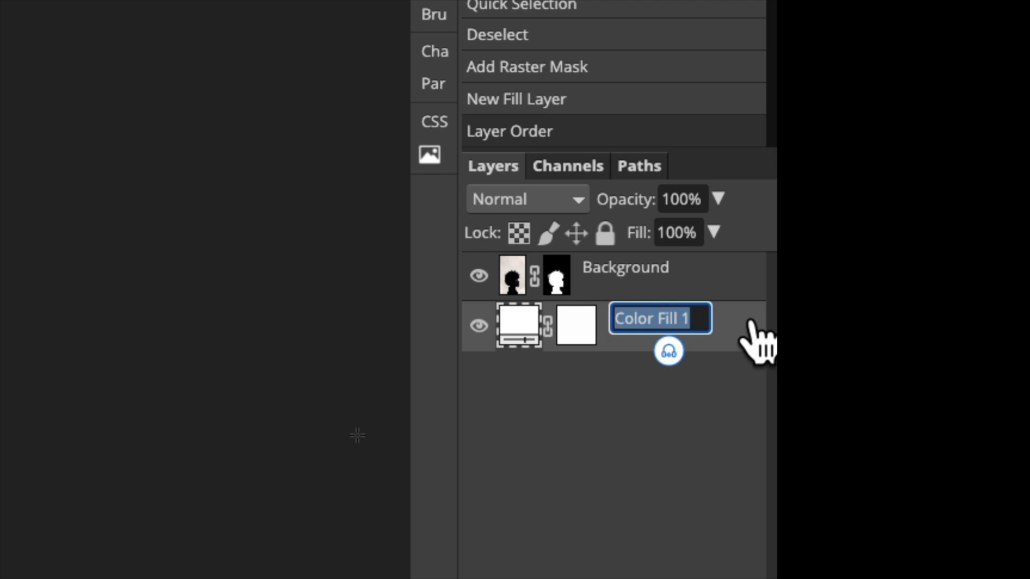
type("Backg")
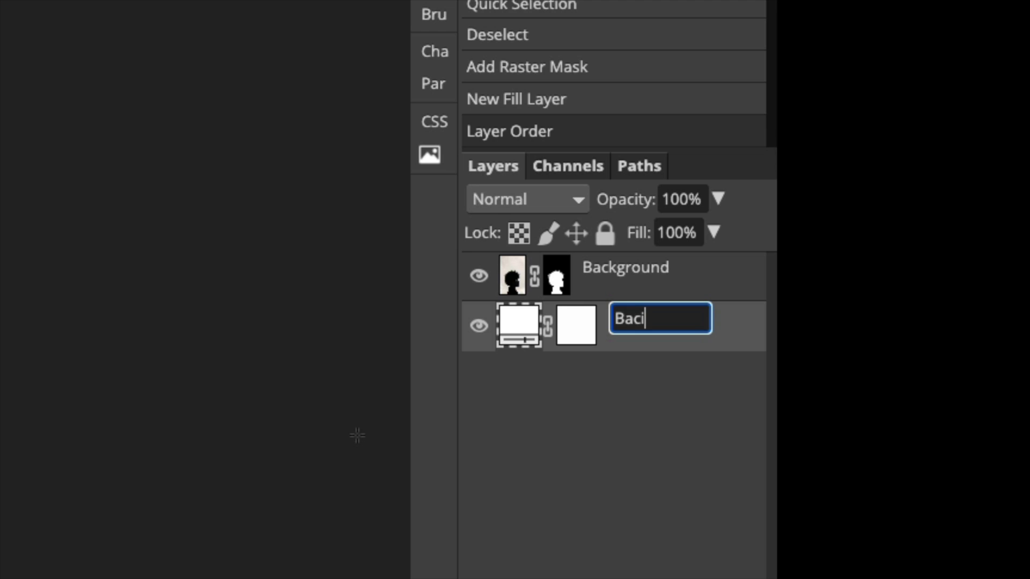
type("round")
key("Return")
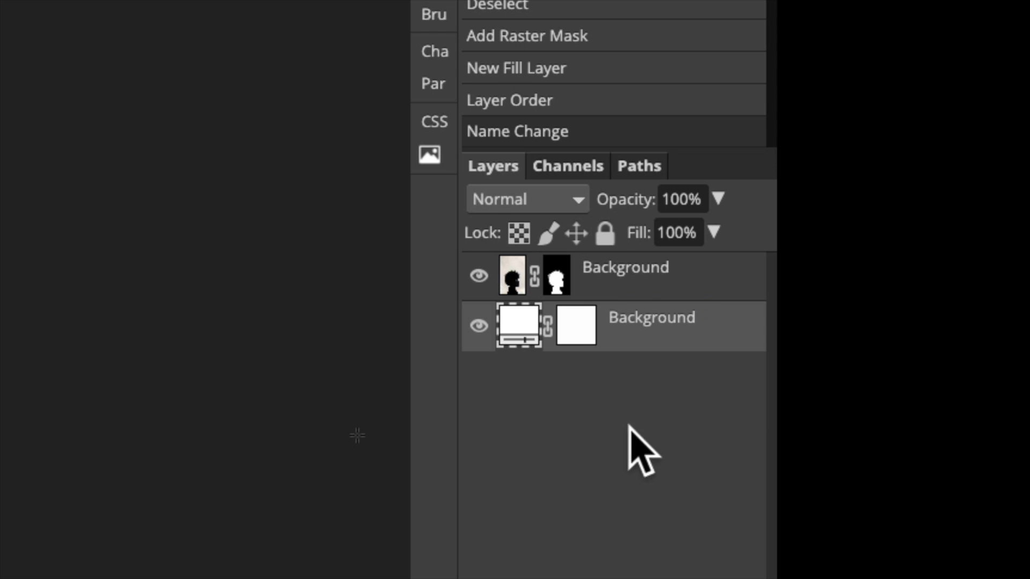
double_click(629, 268)
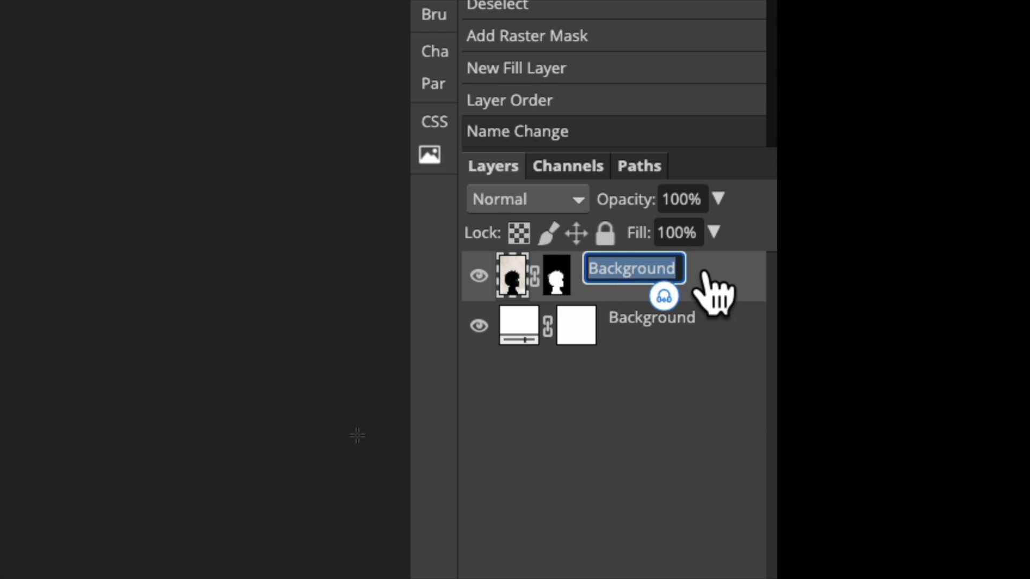
type("Model")
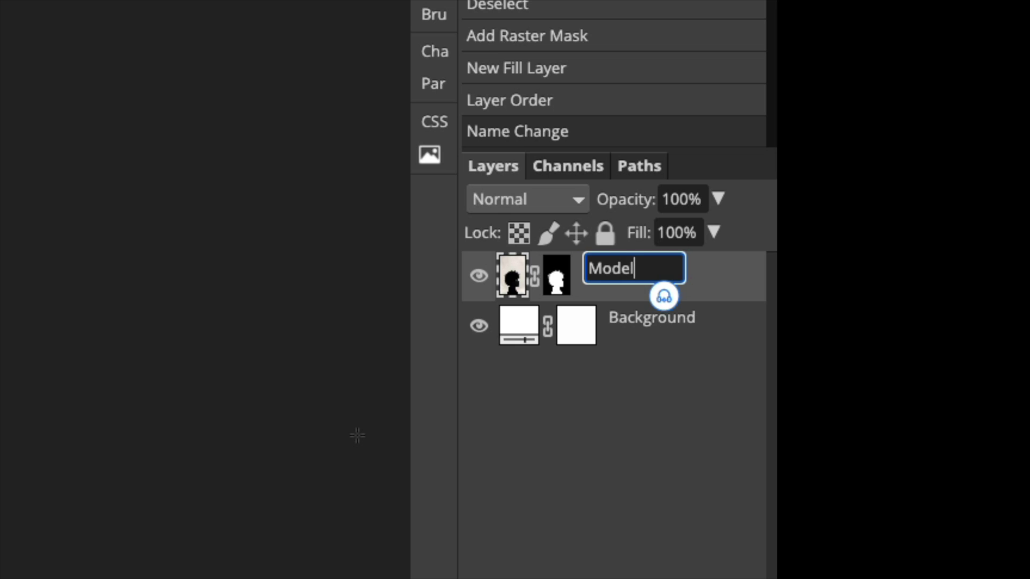
key("Return")
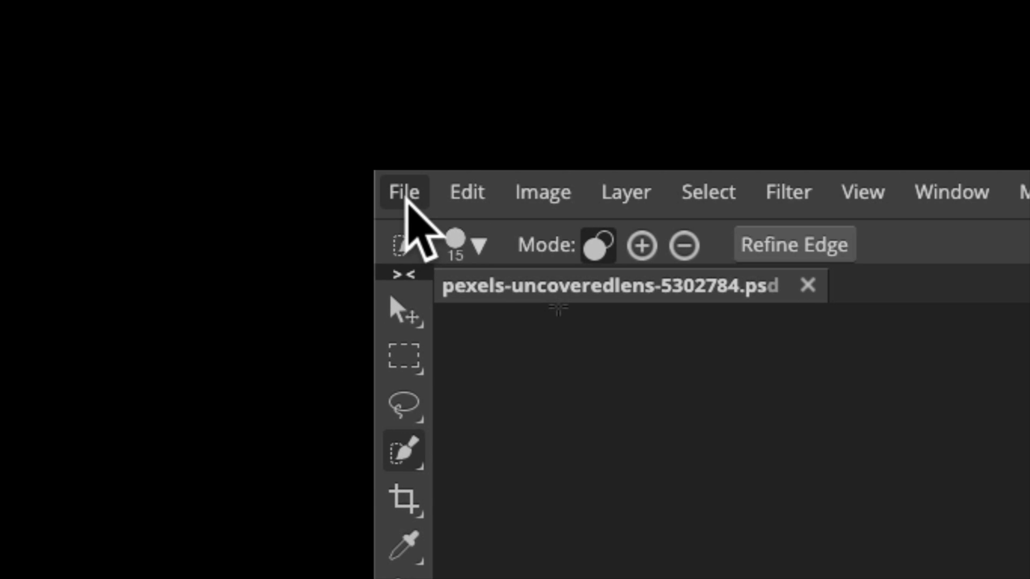
Open & Place pexels-julio-nery-1687148.jpg from Downloads into the portrait
left_click(12, 8)
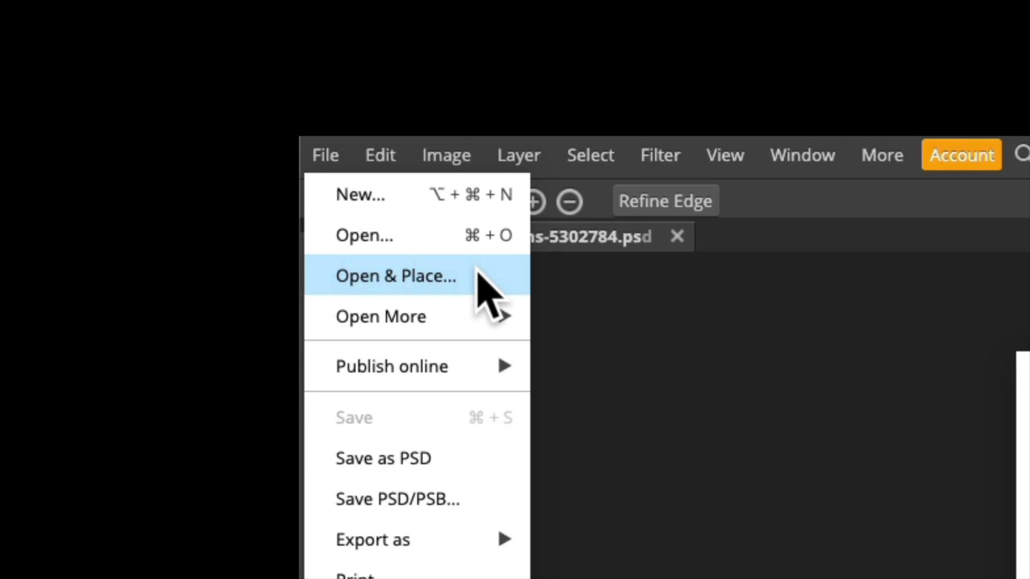
left_click(578, 327)
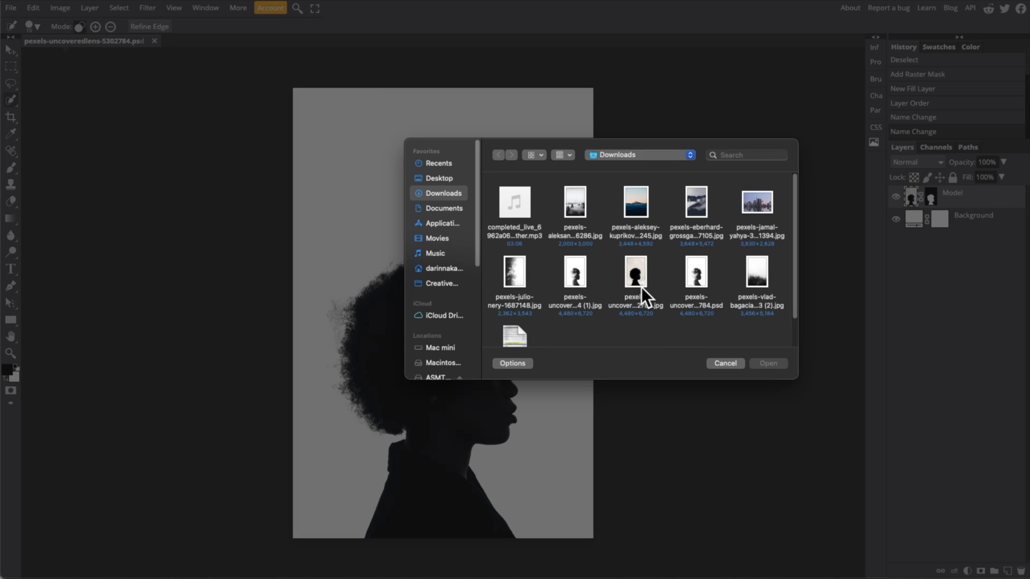
left_click(516, 268)
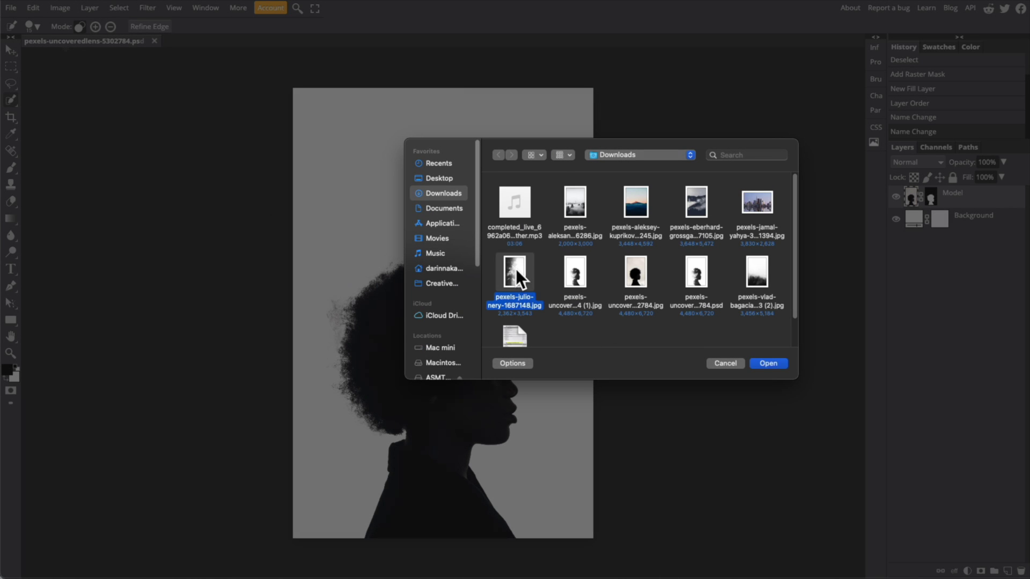
left_click(776, 363)
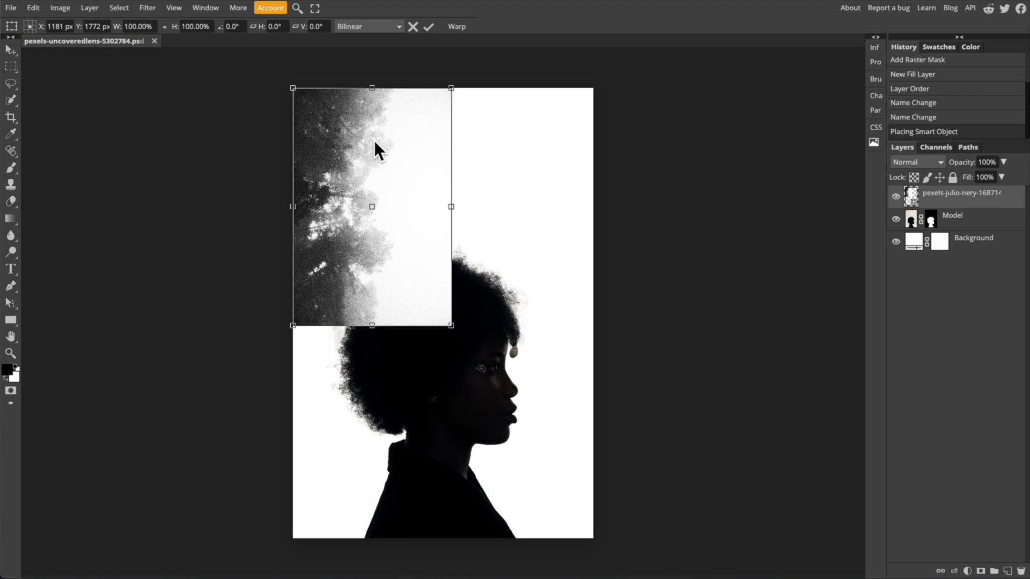
Move the forest photo down over the woman's head and commit the transform
left_click_drag(374, 143, 397, 311)
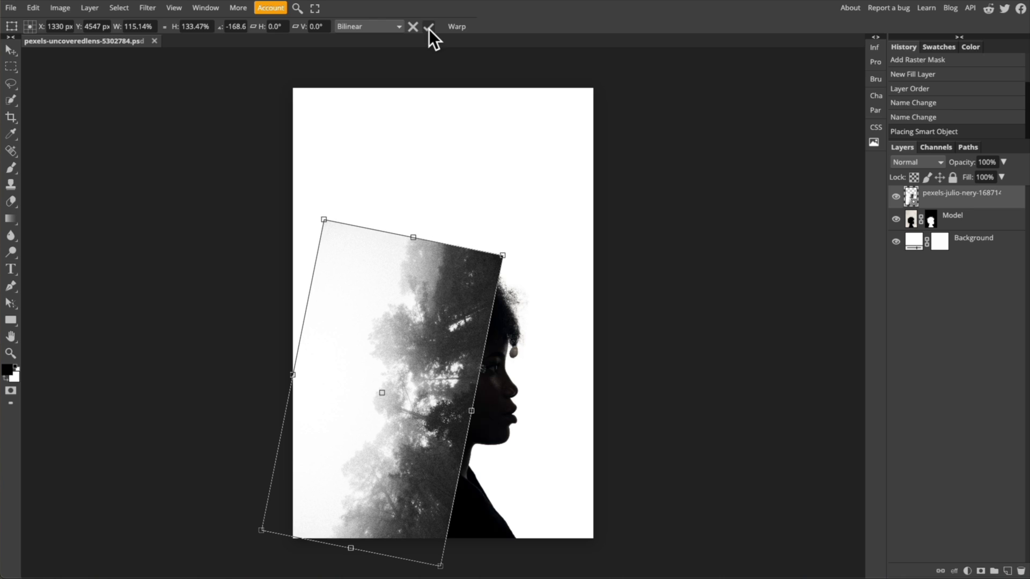
left_click(429, 27)
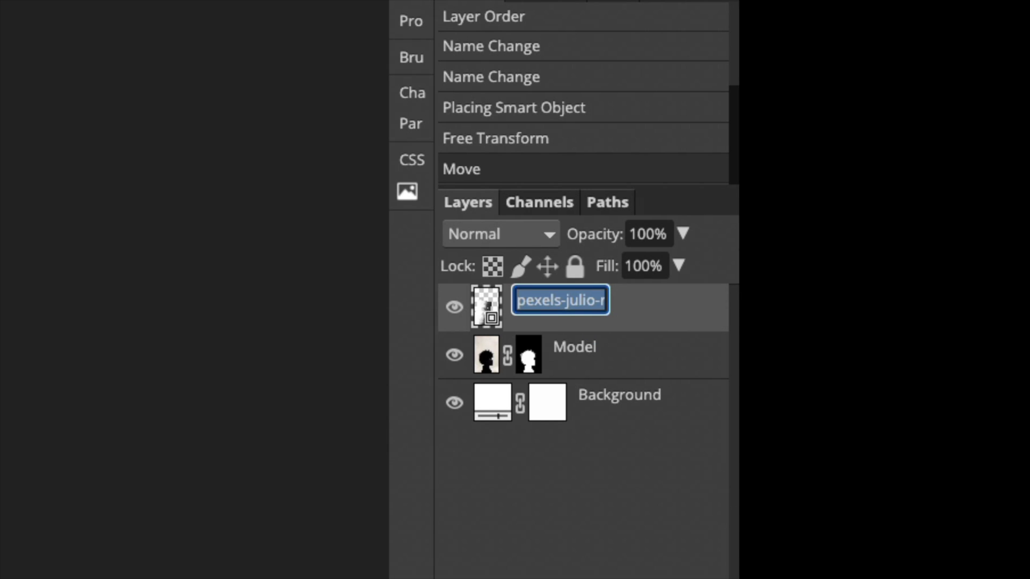
Name the forest photo layer 'landscape'
type("landscape")
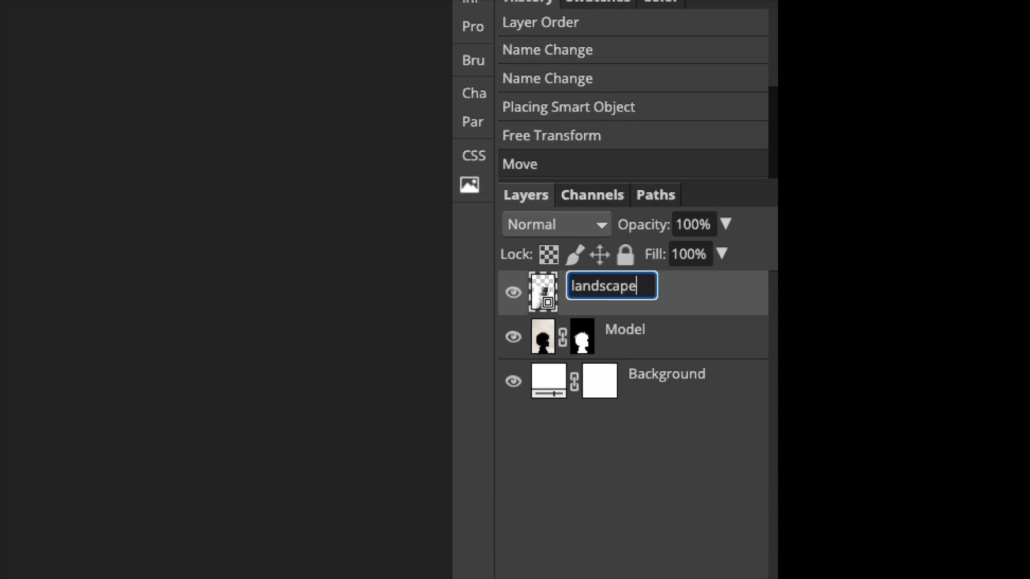
key("Return")
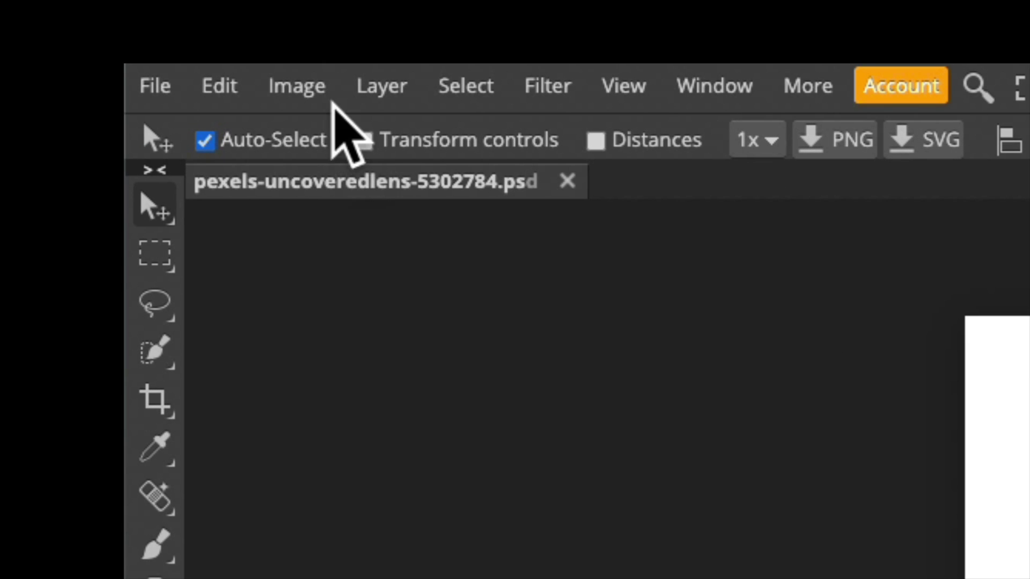
Apply Brightness/Contrast to the landscape layer with contrast 100 and brightness -23
left_click(64, 8)
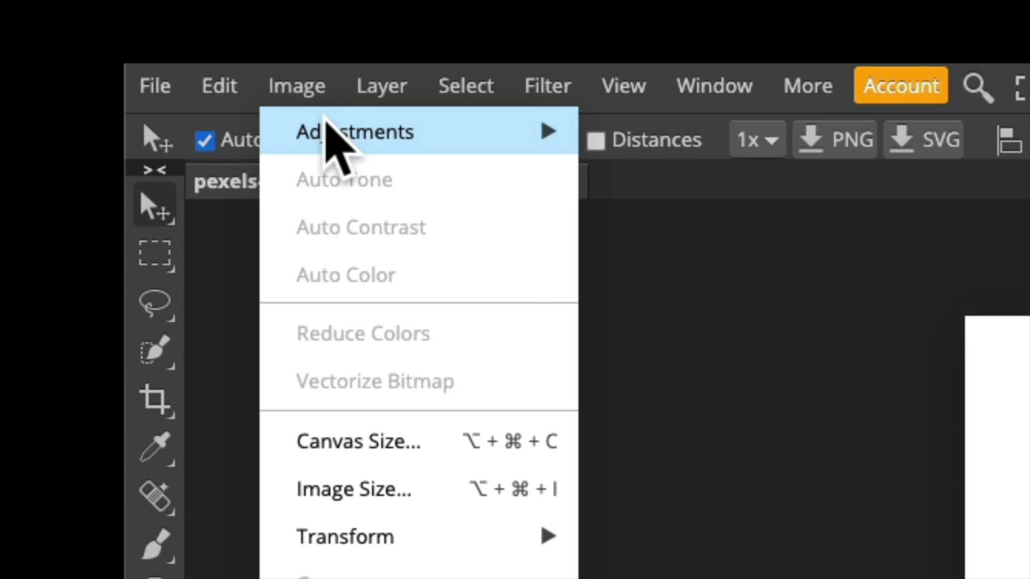
mouse_move(325, 120)
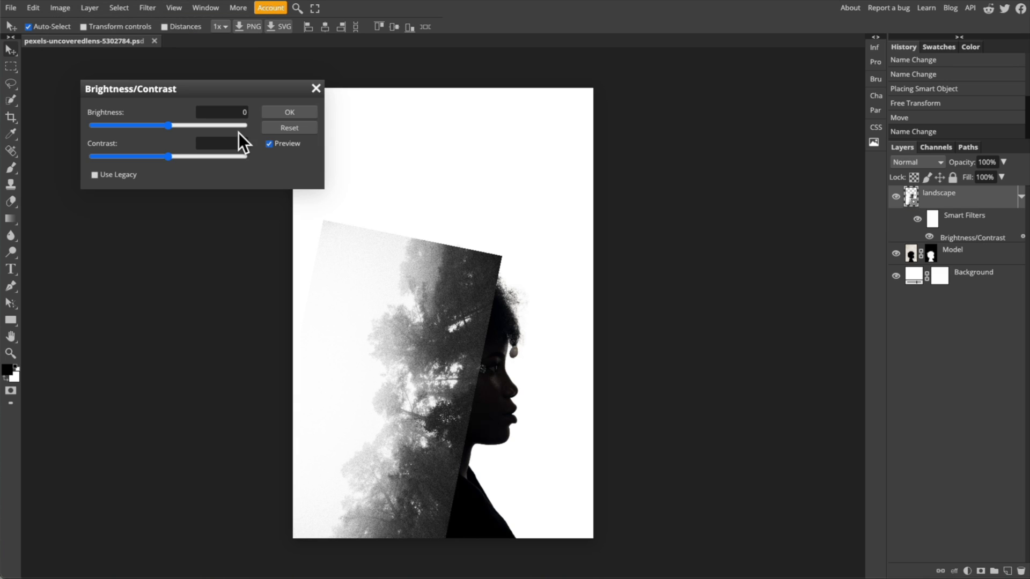
left_click_drag(169, 159, 211, 159)
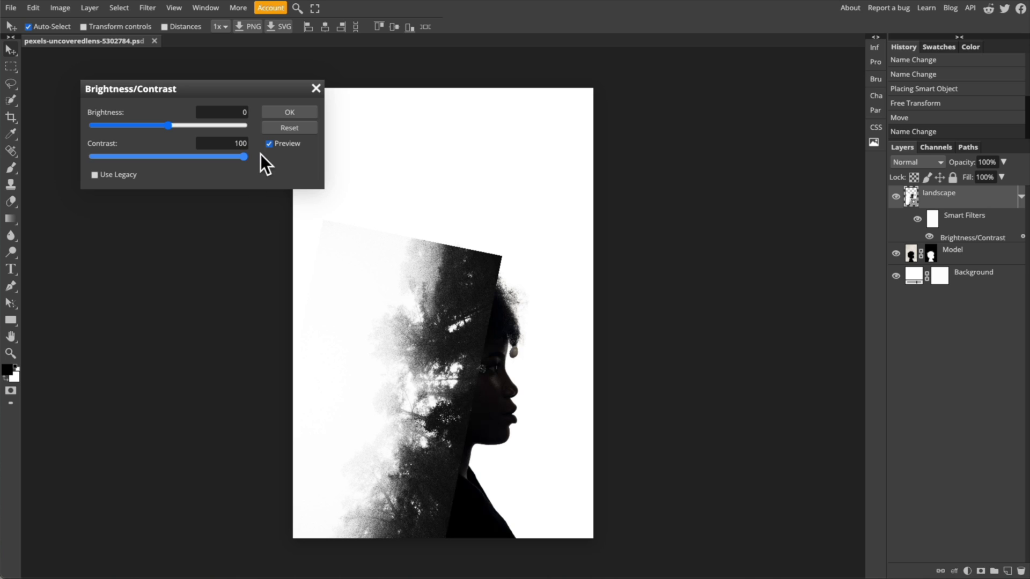
left_click_drag(166, 125, 156, 124)
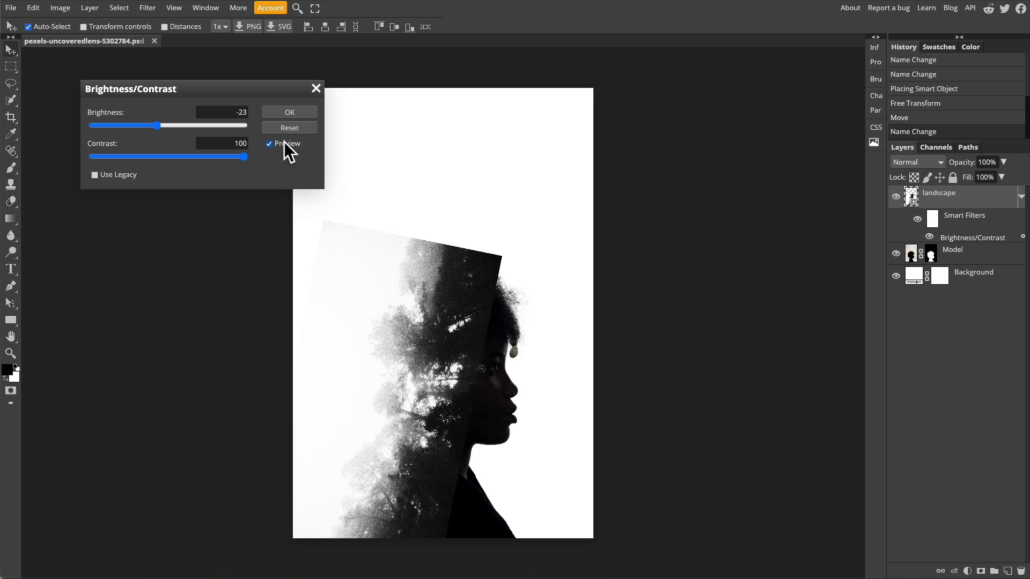
Apply the contrast adjustment and recolour the Background fill to off-white f7f7f7
left_click(288, 114)
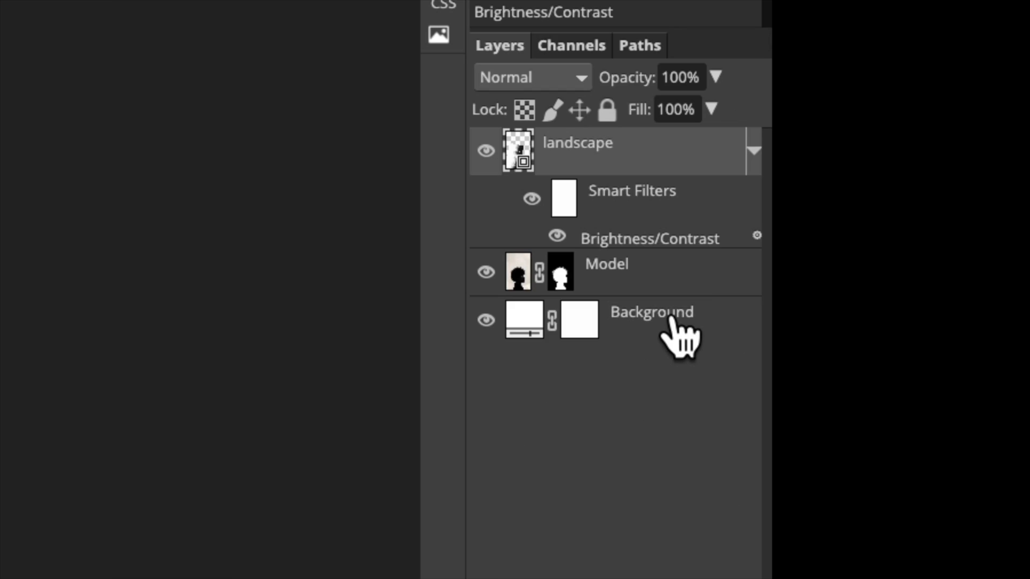
left_click(670, 317)
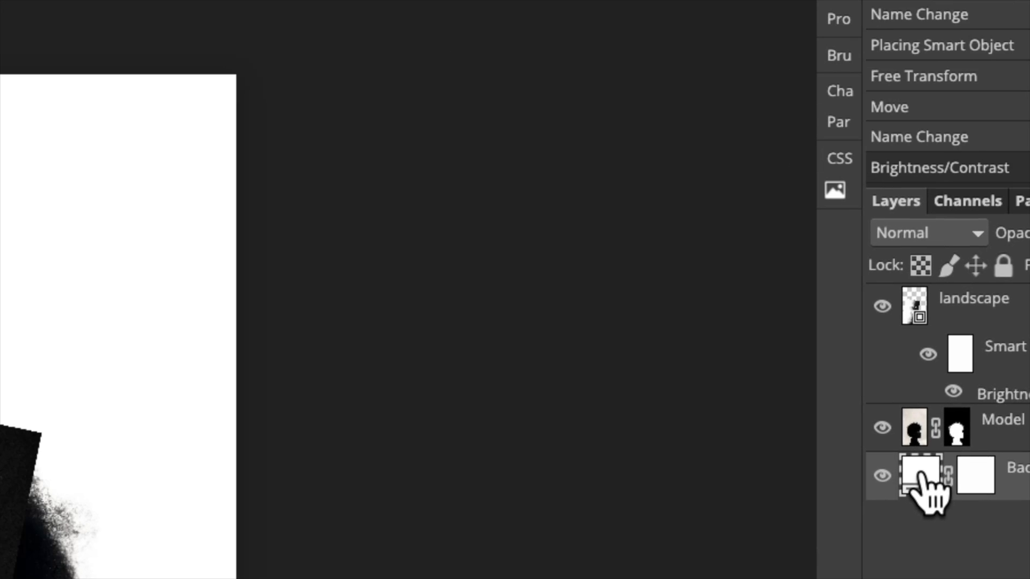
double_click(522, 320)
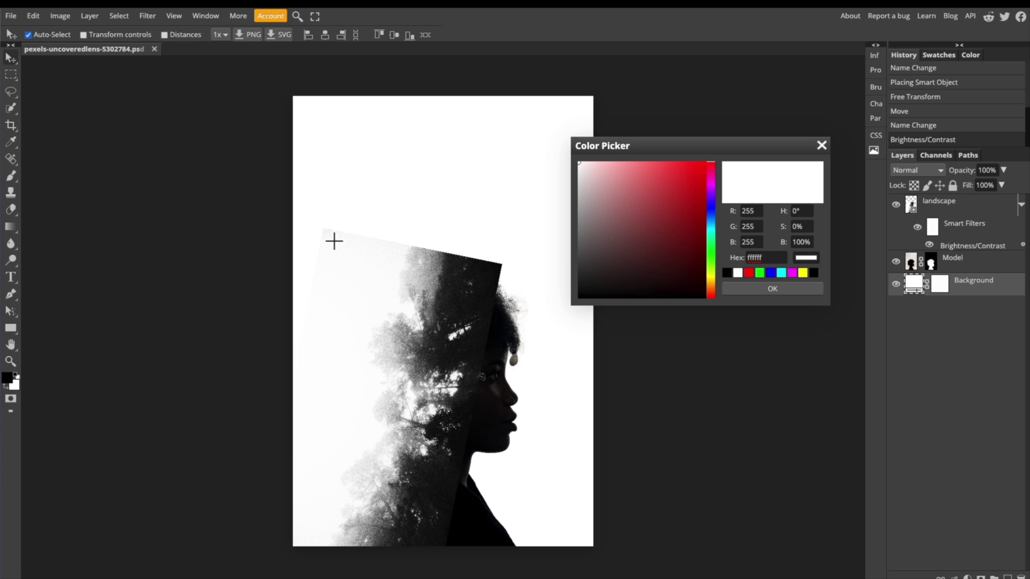
left_click(333, 241)
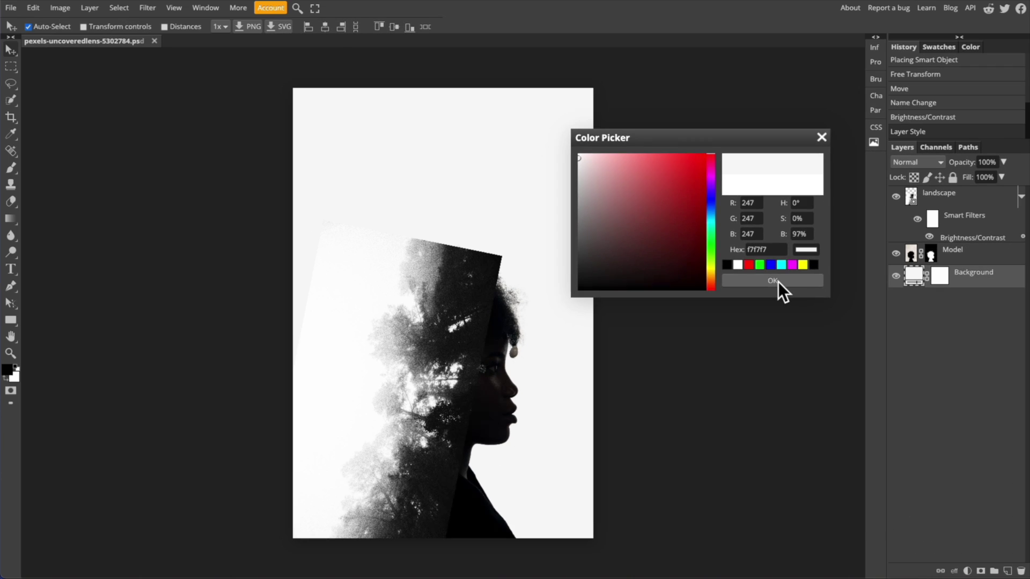
left_click(791, 457)
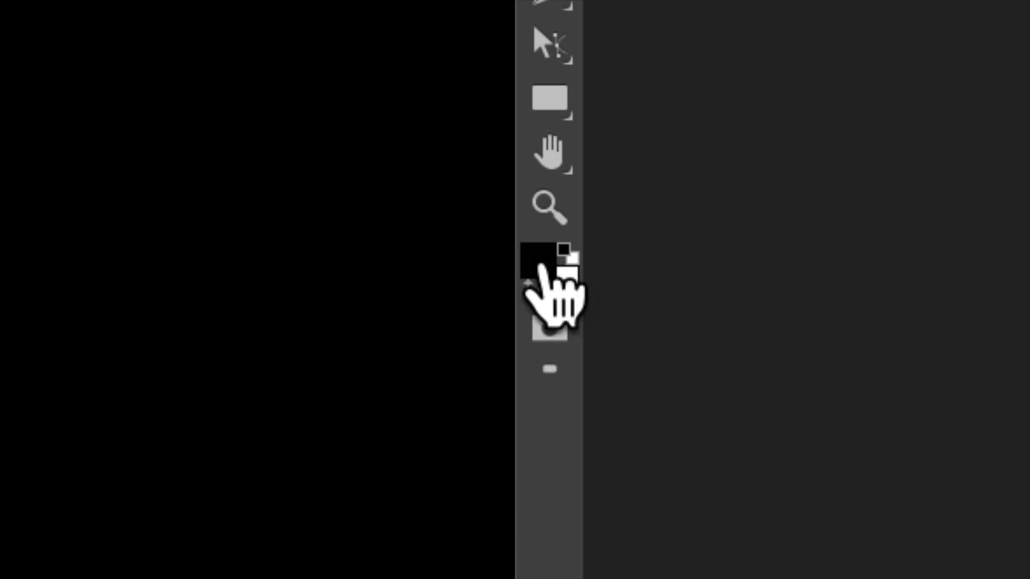
Make black the foreground colour and choose the soft 24 px round brush preset
left_click(530, 293)
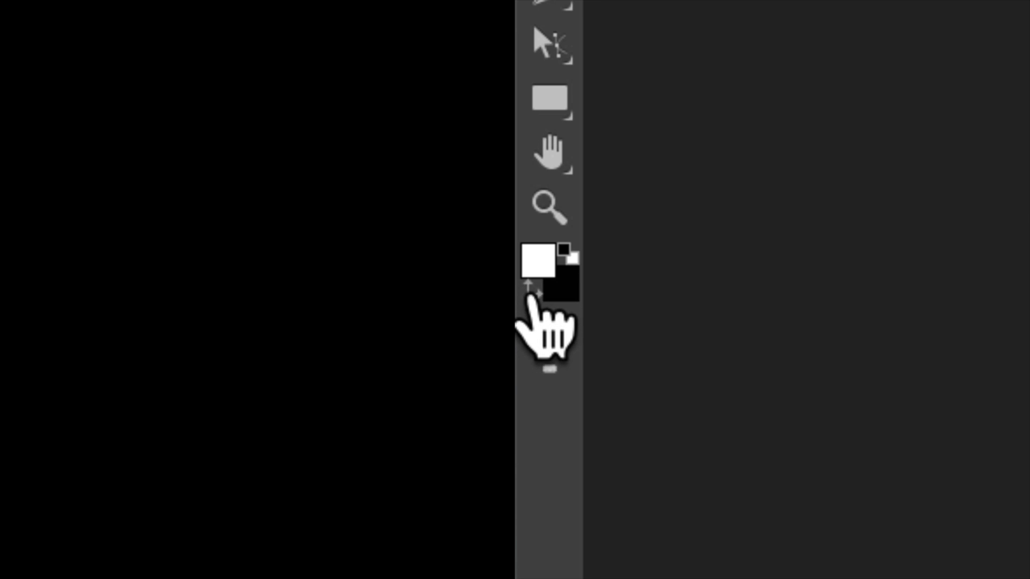
left_click(530, 296)
left_click(531, 296)
left_click(531, 296)
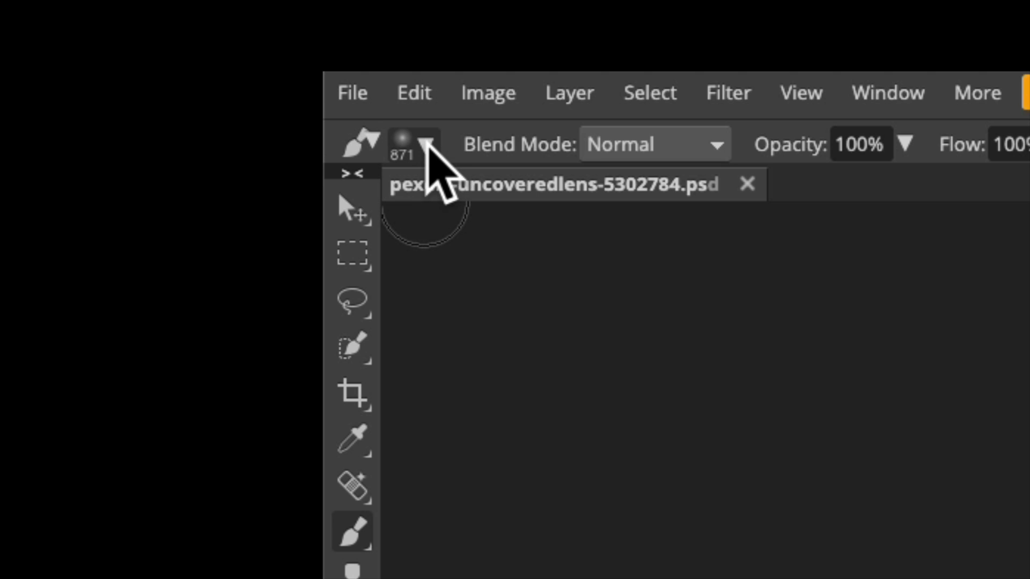
left_click(426, 144)
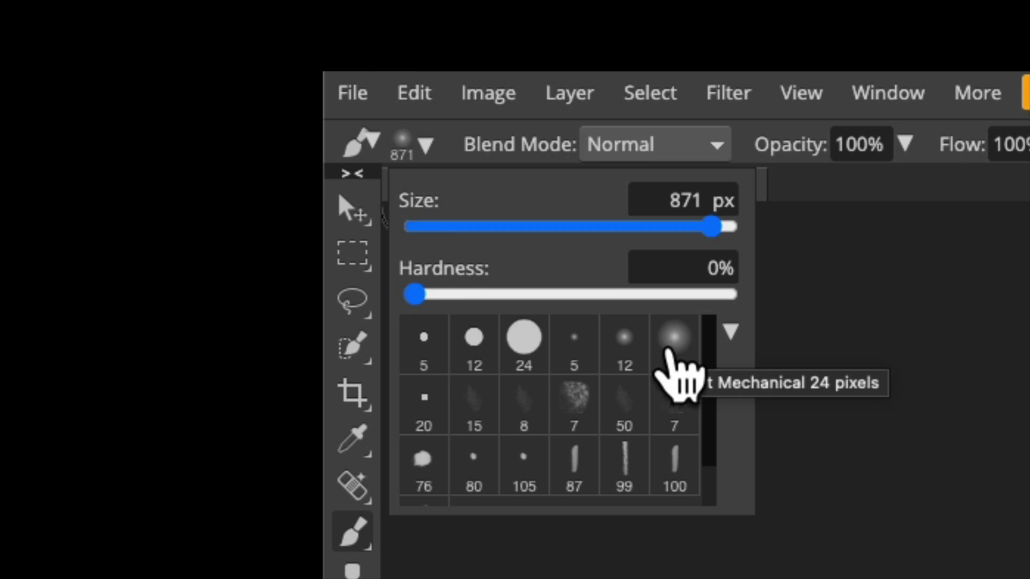
left_click(670, 348)
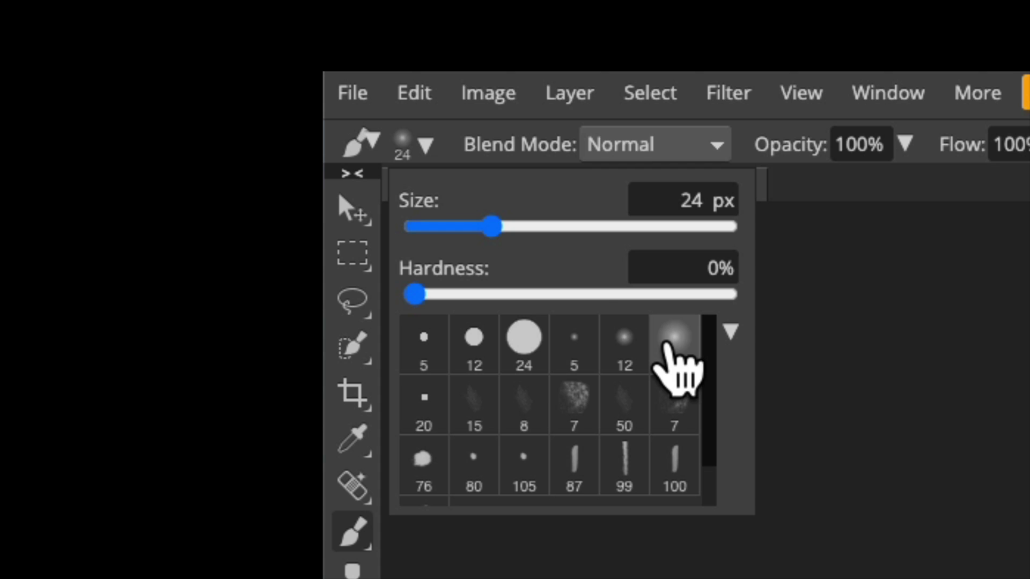
Enlarge the brush to 615 px, mask out the top-right corner, and set opacity to 86%
left_click_drag(494, 226, 676, 232)
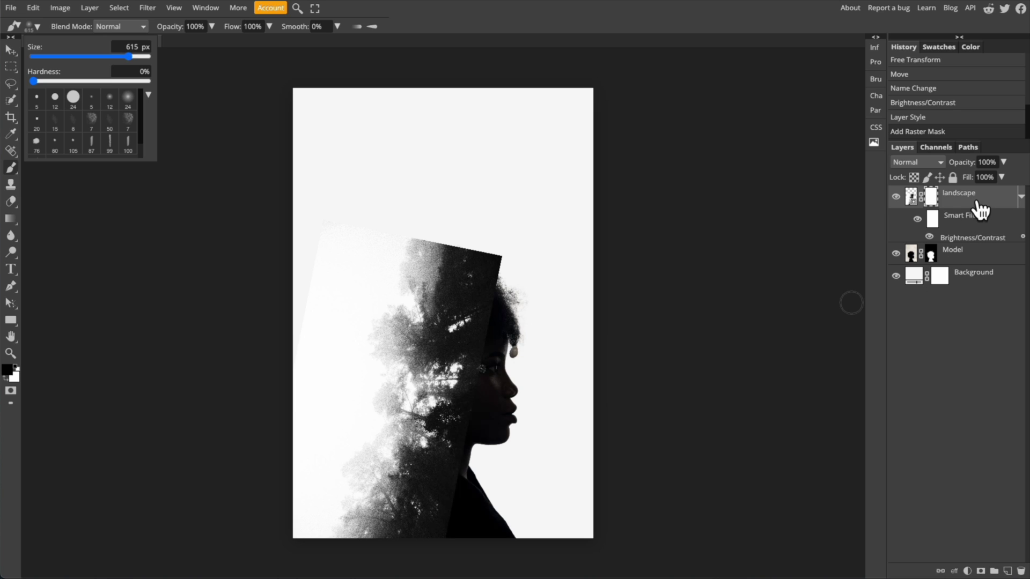
left_click(501, 260)
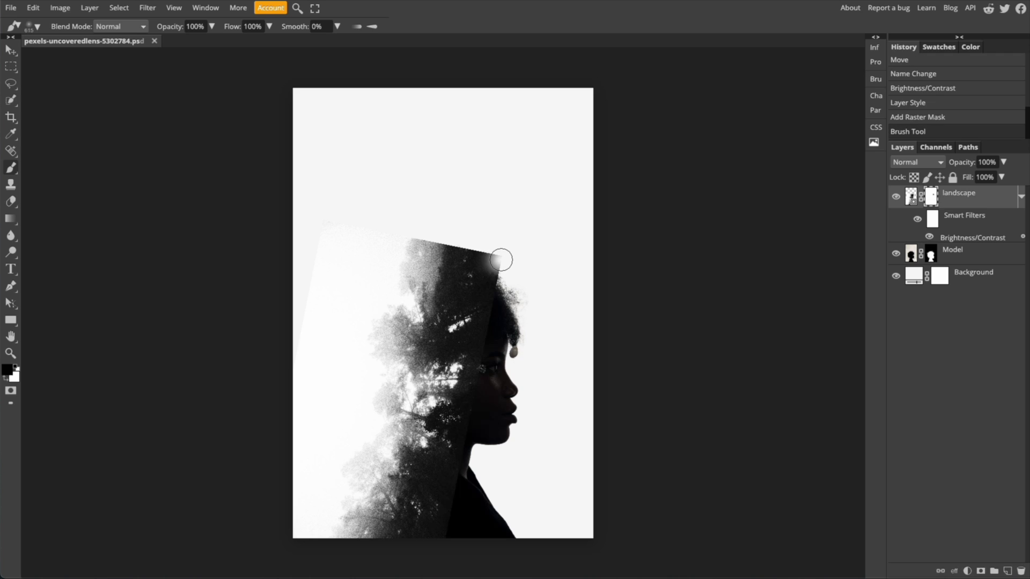
left_click(494, 259)
left_click_drag(495, 264, 494, 272)
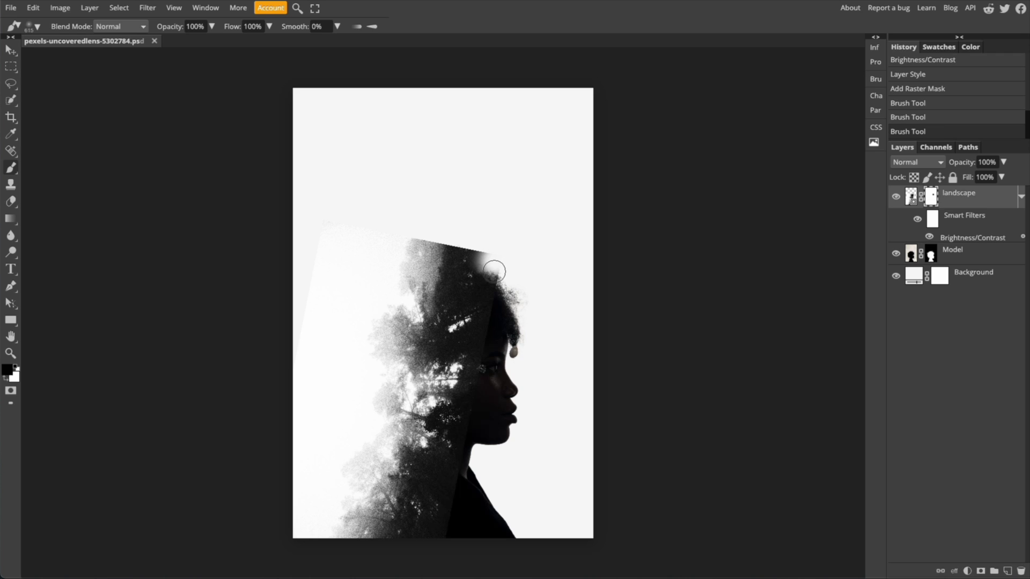
left_click(494, 273)
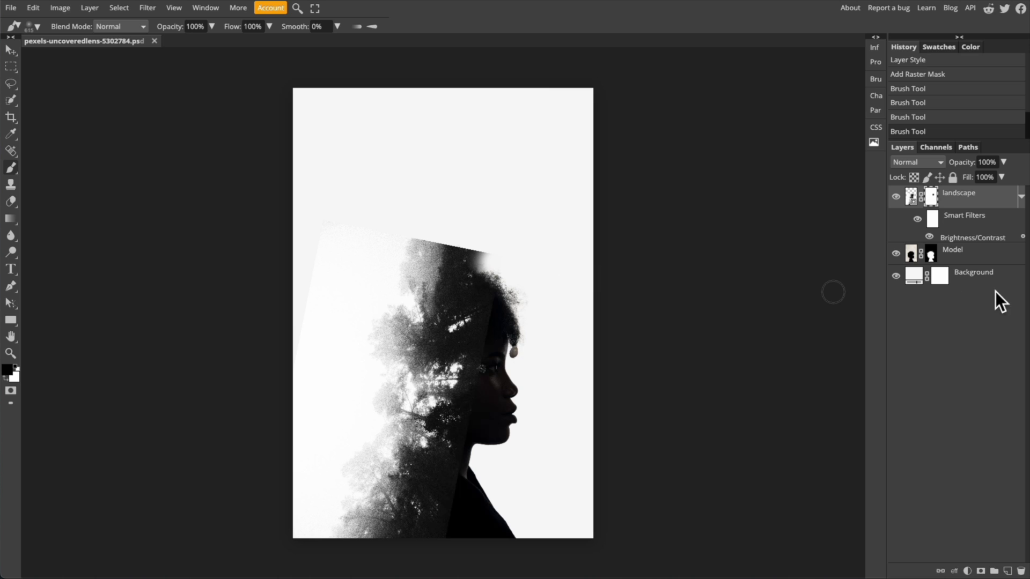
left_click(1002, 162)
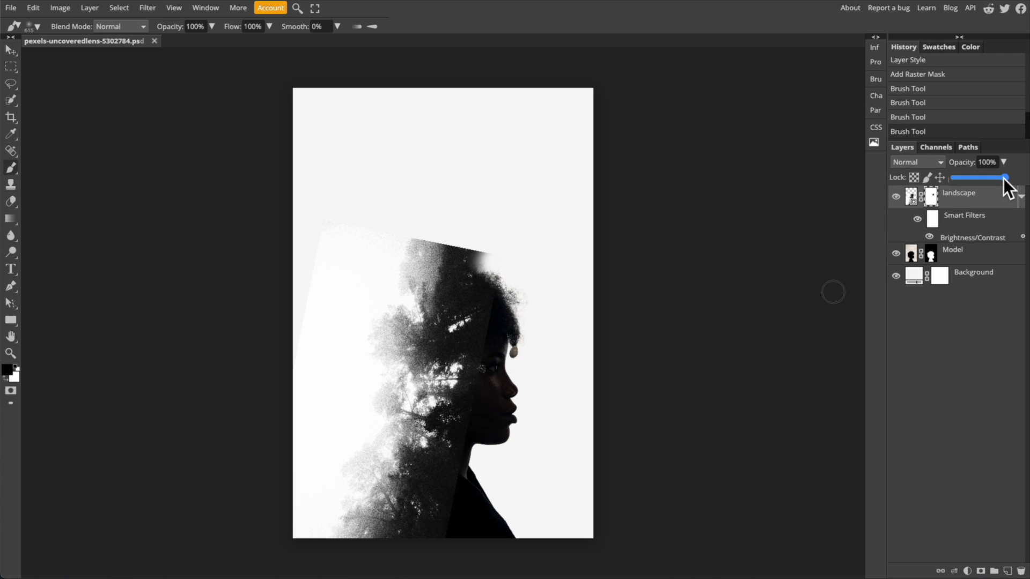
left_click_drag(1004, 178, 997, 176)
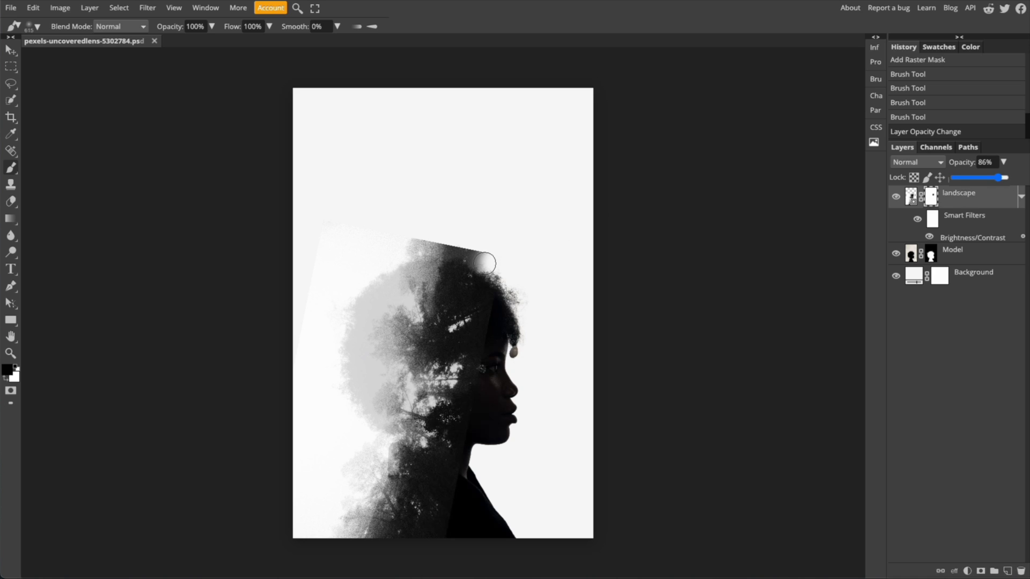
Mask the landscape along the hair, bottom edge and neck, then restore 100% opacity
mouse_move(484, 263)
left_mouse_down()
mouse_move(478, 246)
mouse_move(411, 247)
mouse_move(421, 239)
left_mouse_up()
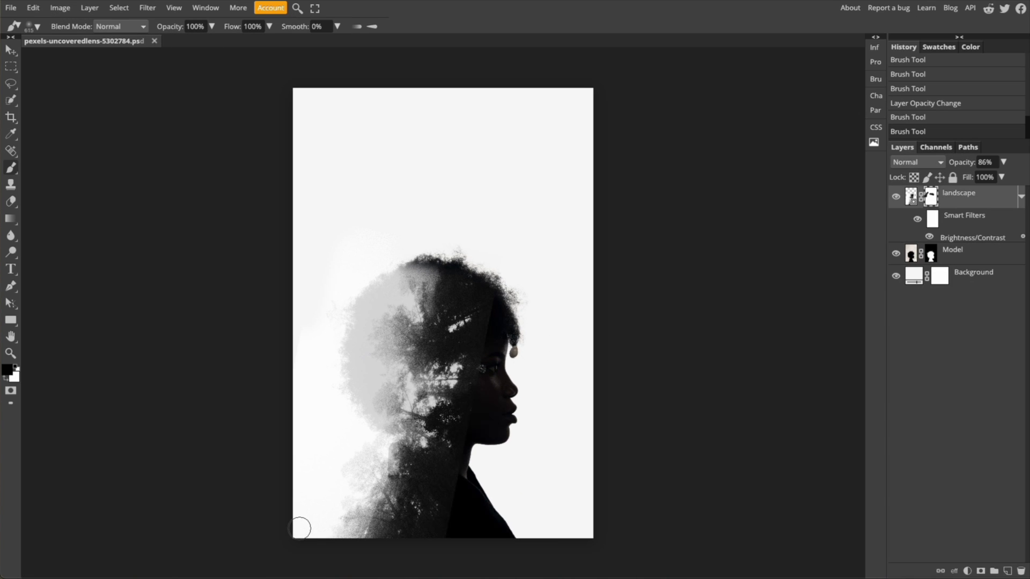
left_click(322, 540)
left_click_drag(338, 542, 460, 542)
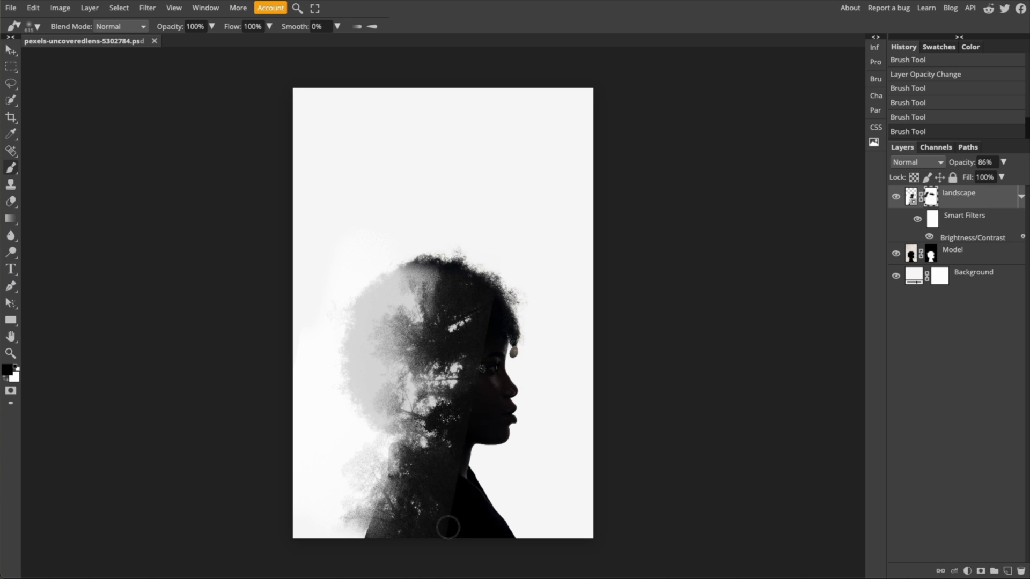
mouse_move(454, 486)
left_mouse_down()
mouse_move(441, 537)
mouse_move(459, 521)
left_mouse_up()
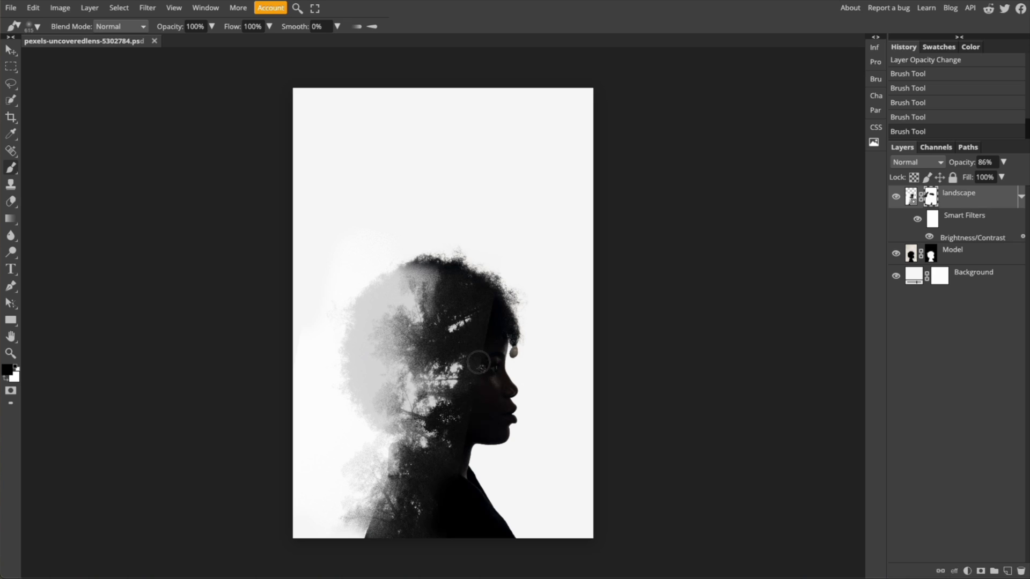
left_click(486, 322)
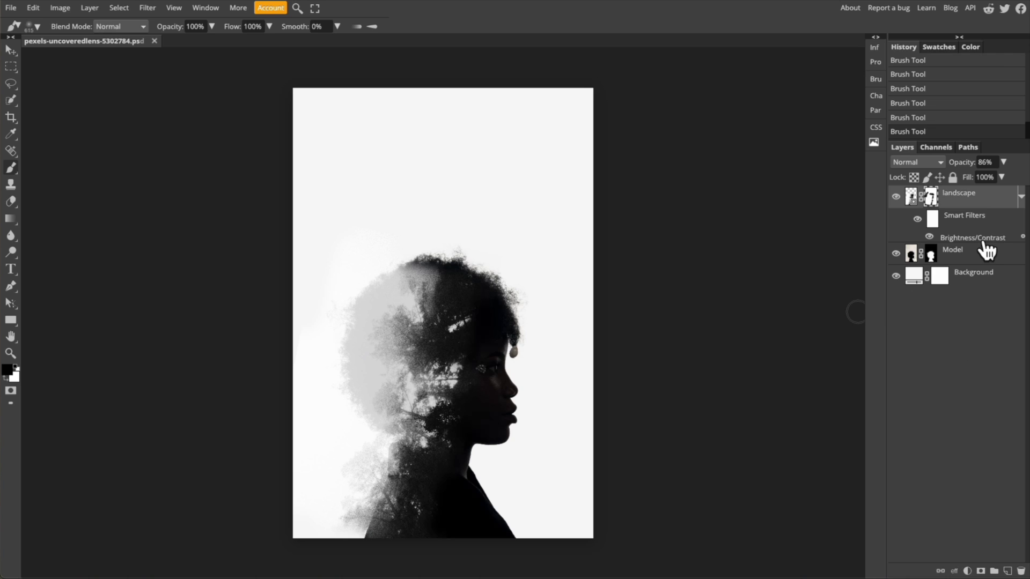
left_click(1002, 162)
left_click_drag(998, 176, 1006, 177)
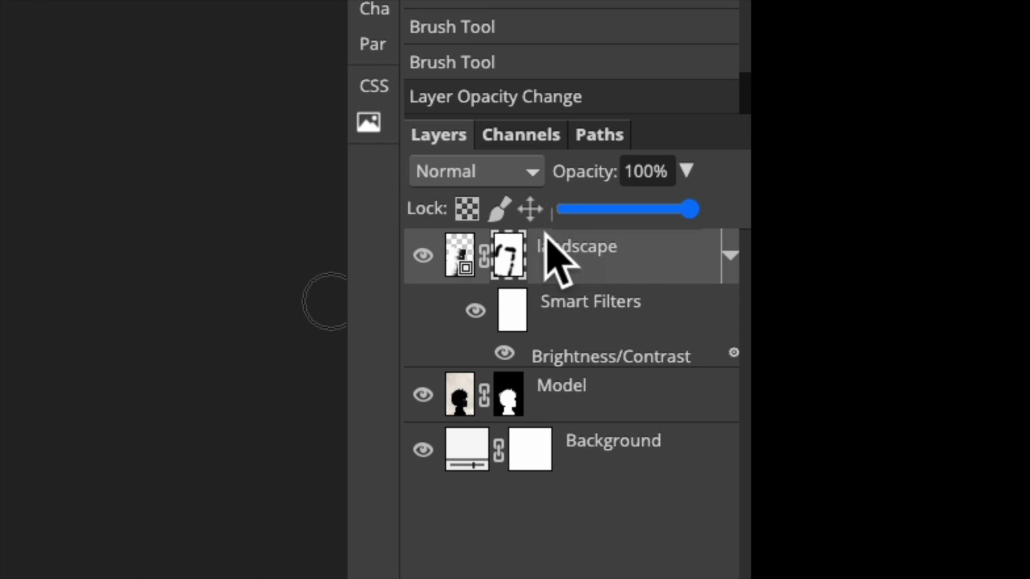
Set the landscape layer's blend mode to Screen
left_click(521, 171)
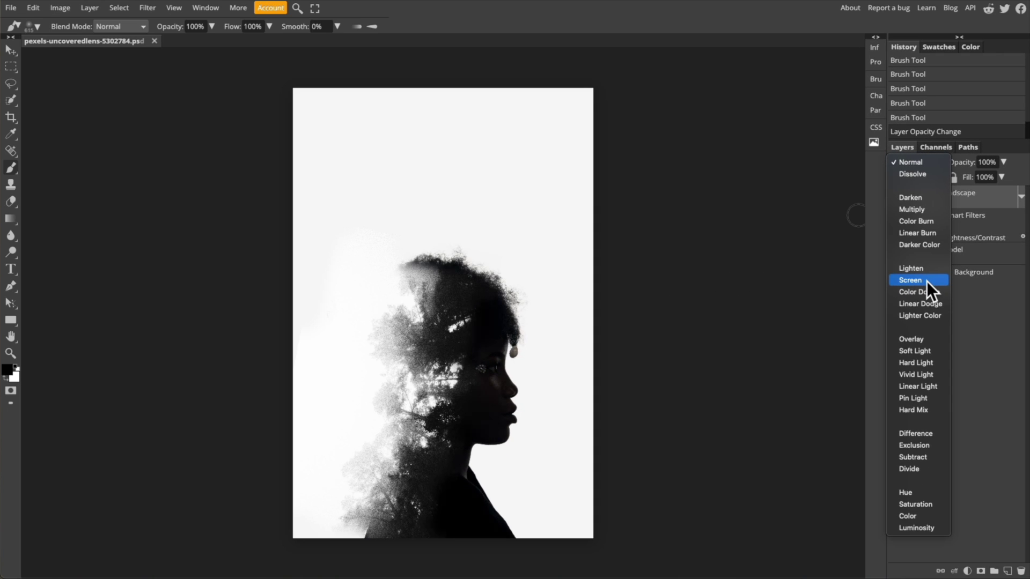
left_click(498, 460)
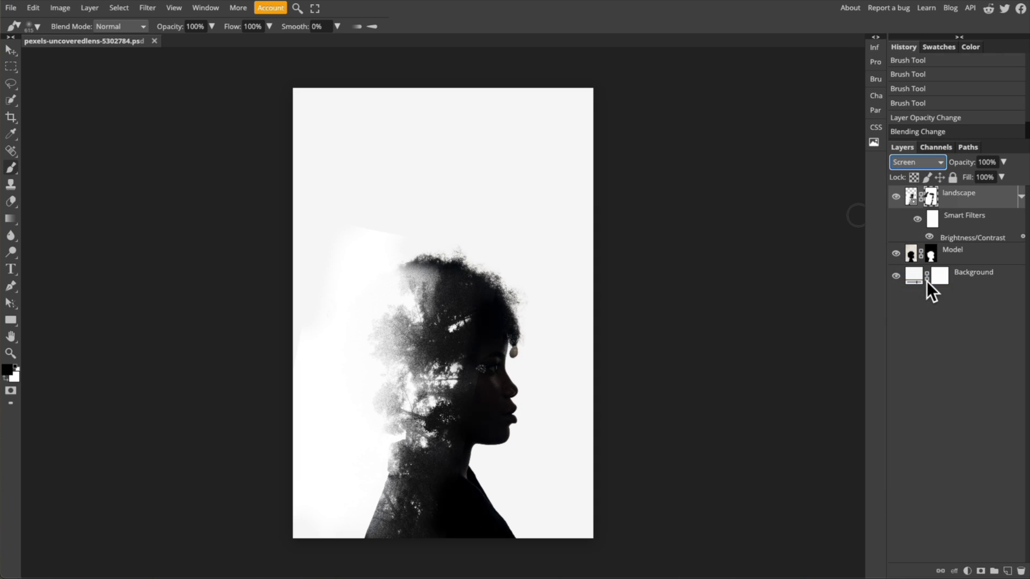